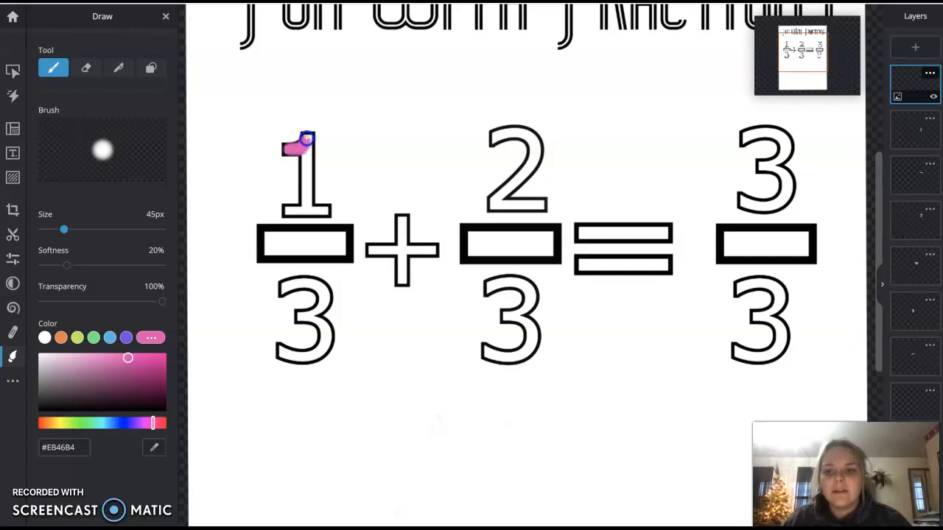
left_click_drag(305, 158, 307, 187)
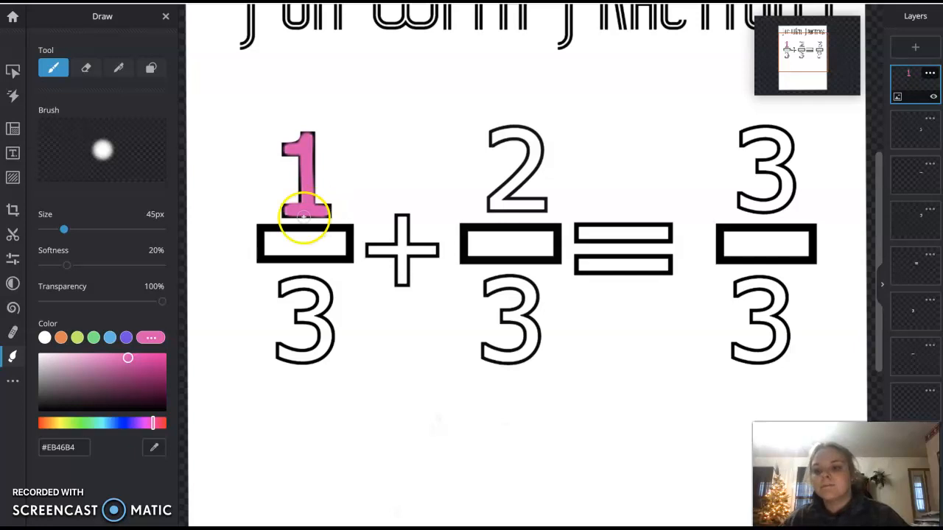
left_click(88, 69)
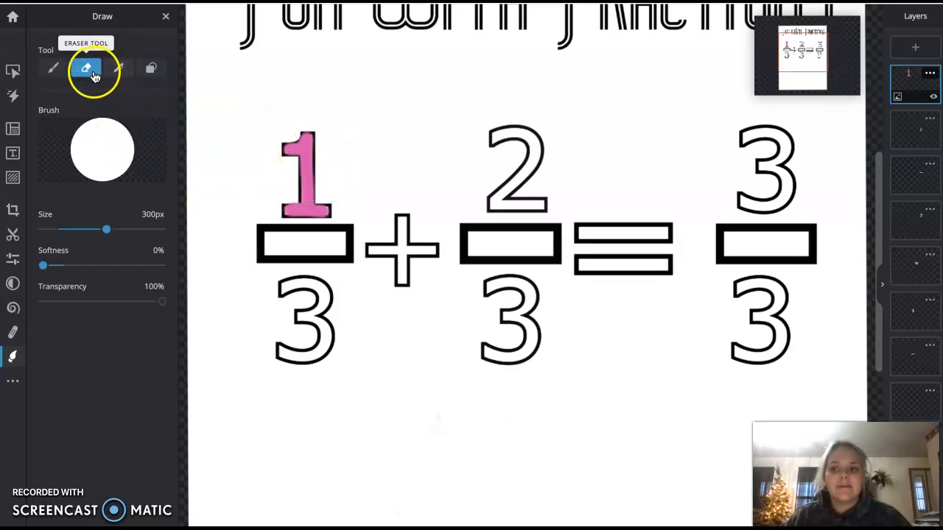
left_click_drag(291, 147, 302, 166)
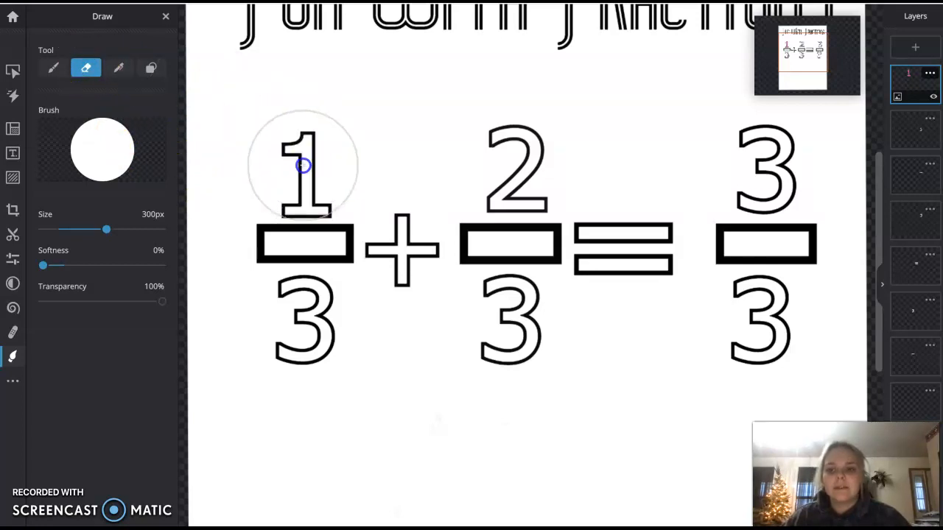
Paint the numerator 1 pink (#EB46B4) and the numerator 2 blue (#46B4EB) with the 45 px brush.
left_click(54, 72)
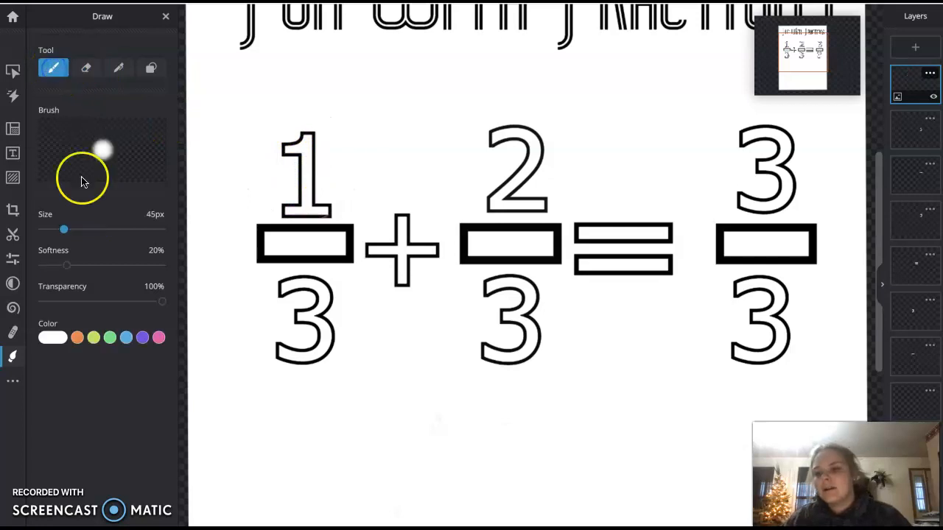
left_click(151, 337)
left_click_drag(288, 150, 305, 167)
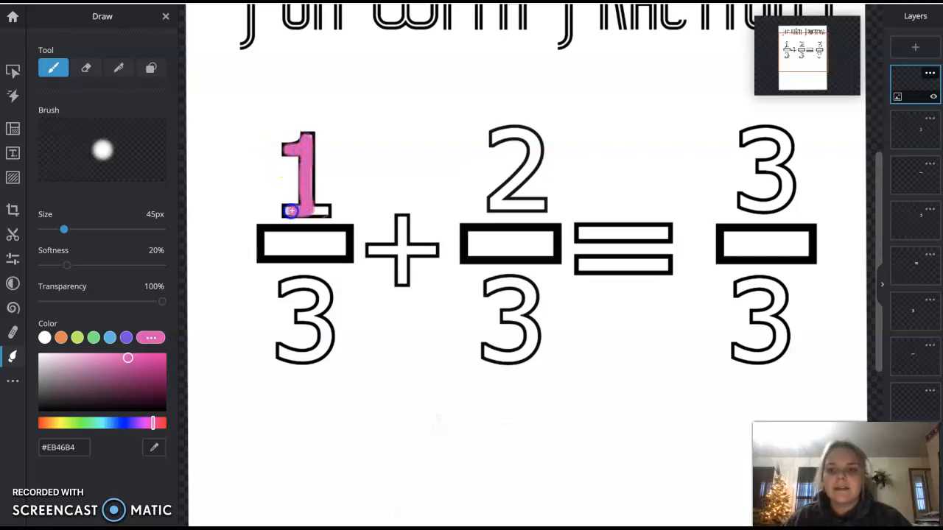
left_click_drag(323, 212, 328, 212)
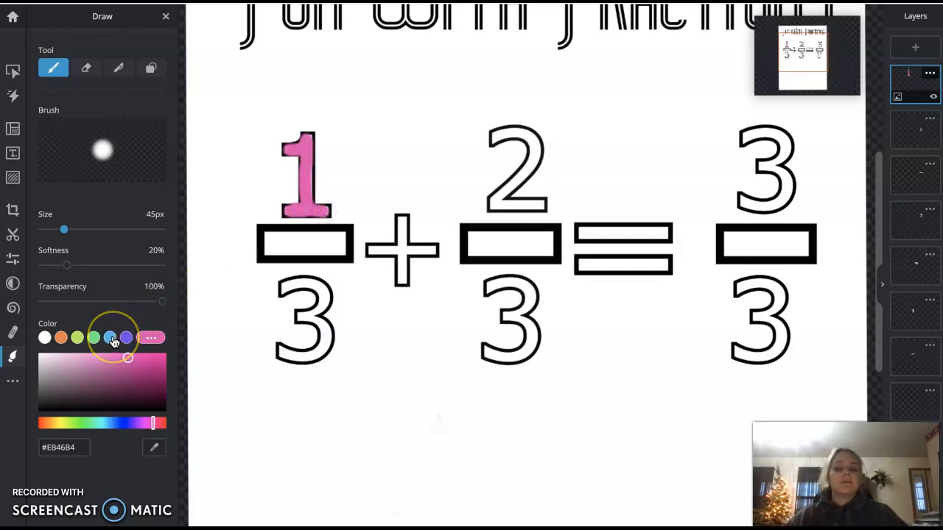
left_click(110, 338)
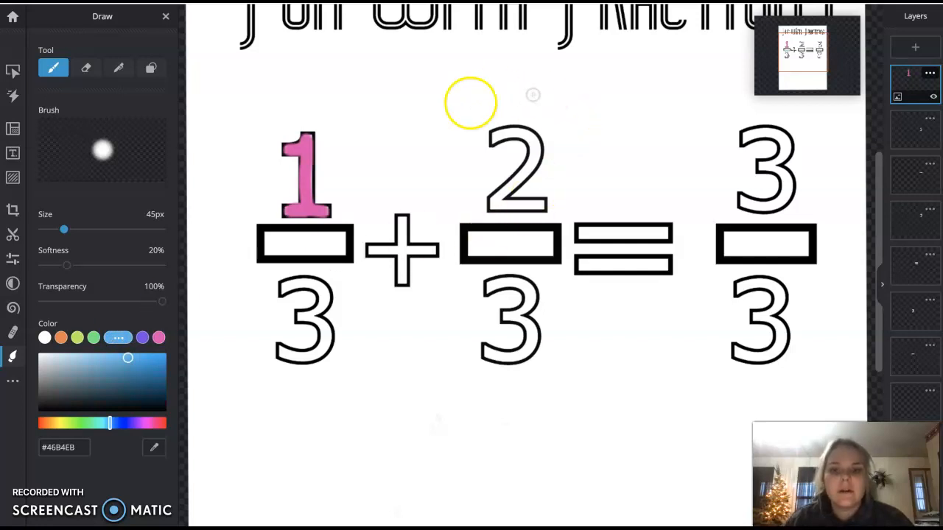
left_click(495, 139)
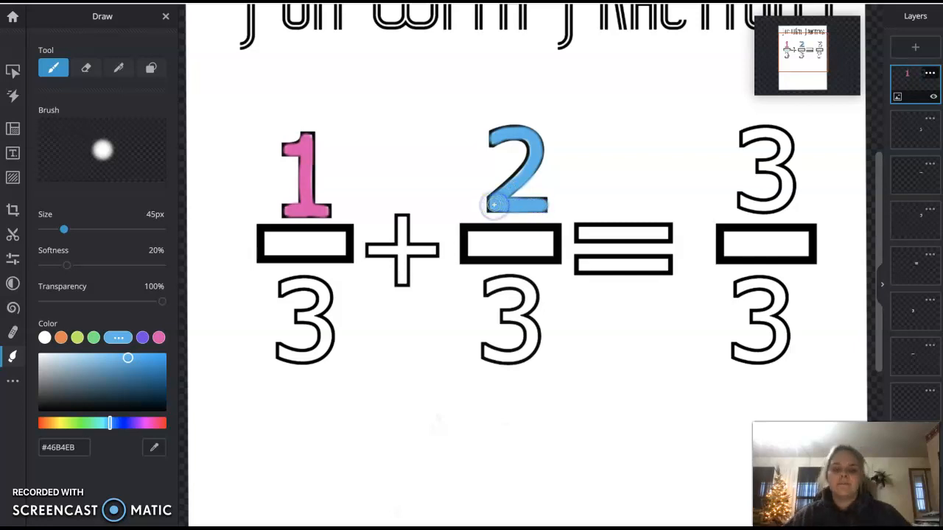
Paint the numerator 3 and all three denominators purple (#7D46EB) with the brush.
left_click(143, 339)
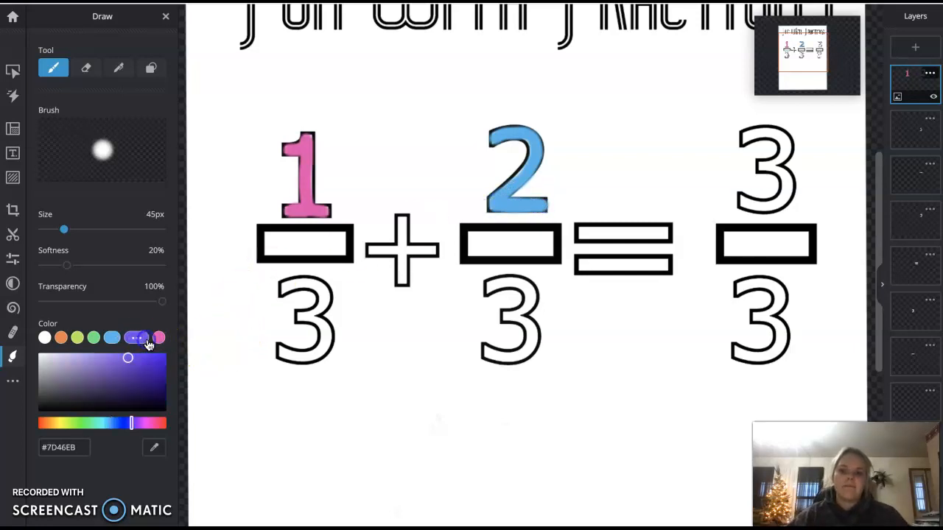
left_click_drag(748, 134, 751, 133)
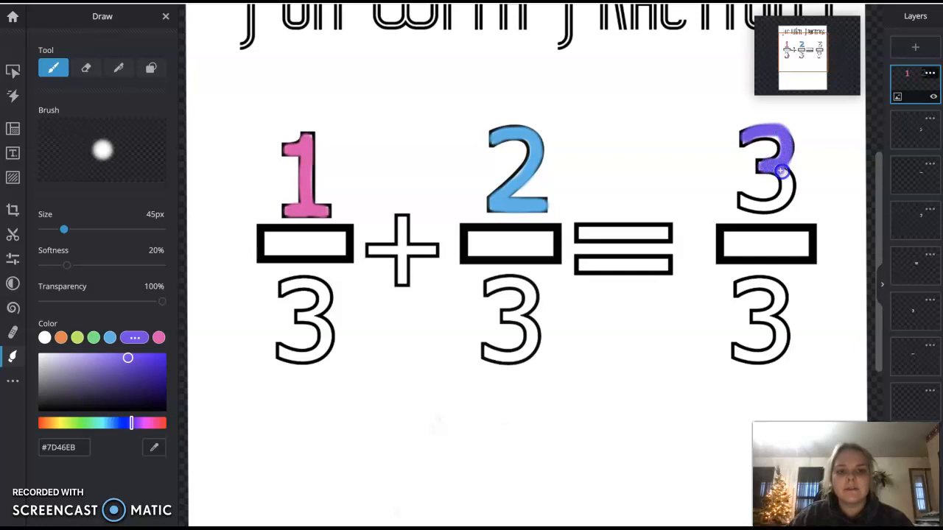
mouse_move(779, 201)
left_mouse_down()
mouse_move(756, 209)
mouse_move(728, 196)
left_mouse_up()
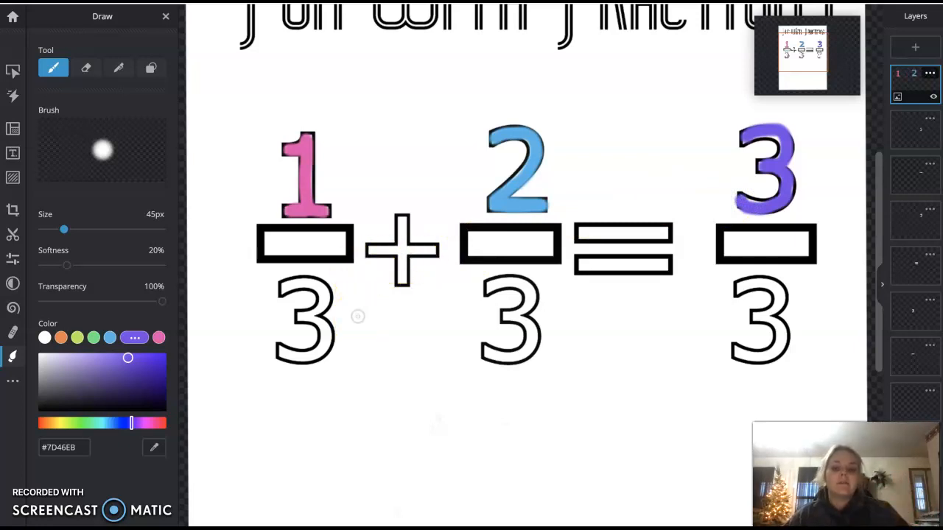
mouse_move(283, 289)
left_mouse_down()
mouse_move(324, 296)
mouse_move(317, 317)
mouse_move(302, 316)
mouse_move(326, 331)
mouse_move(324, 350)
mouse_move(271, 350)
left_mouse_up()
mouse_move(488, 288)
left_mouse_down()
mouse_move(529, 286)
mouse_move(506, 316)
mouse_move(537, 331)
mouse_move(535, 343)
mouse_move(479, 353)
left_mouse_up()
mouse_move(733, 287)
left_mouse_down()
mouse_move(783, 292)
mouse_move(759, 315)
mouse_move(779, 344)
mouse_move(736, 357)
left_mouse_up()
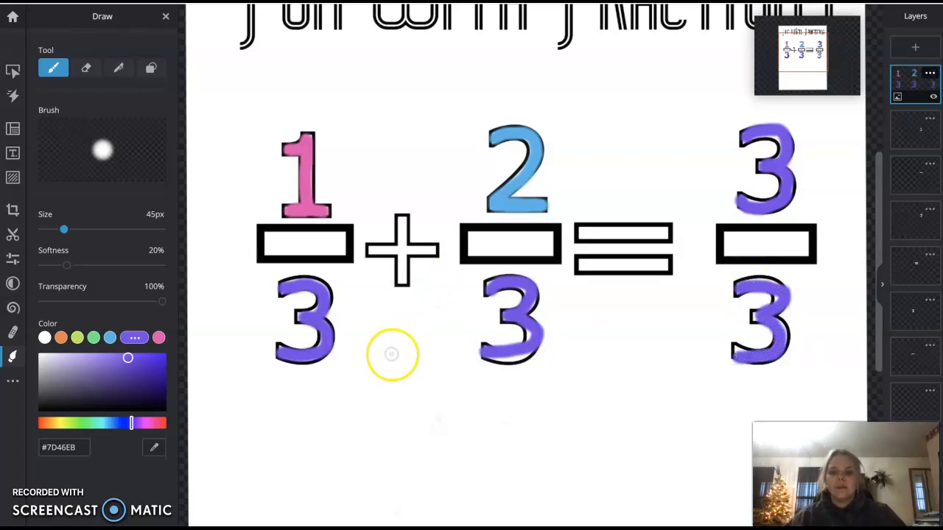
Draw white triangles with a black (#000000) outline below the fractions: one under 1/3, two joined under 2/3, three joined under 3/3.
scroll(391, 355, "down", 5)
scroll(391, 354, "up", 5)
scroll(391, 354, "down", 5)
scroll(391, 354, "up", 6)
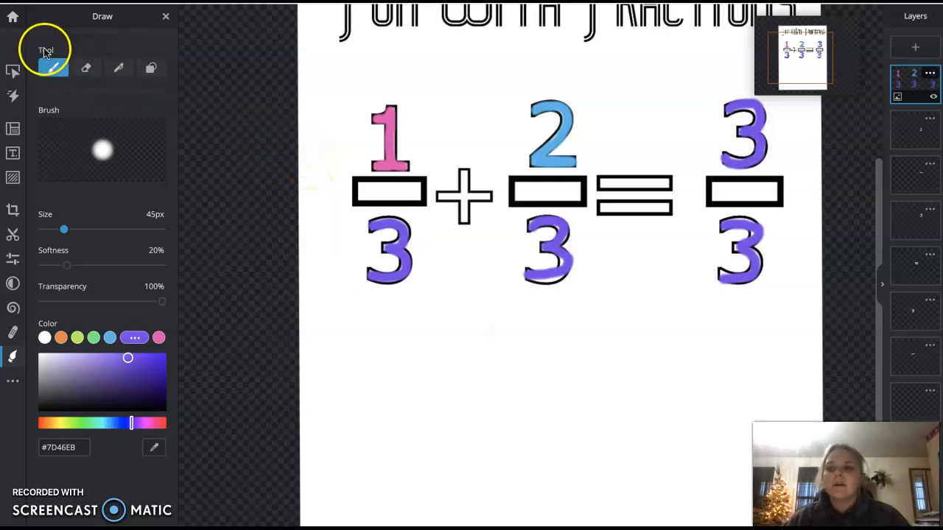
left_click(151, 68)
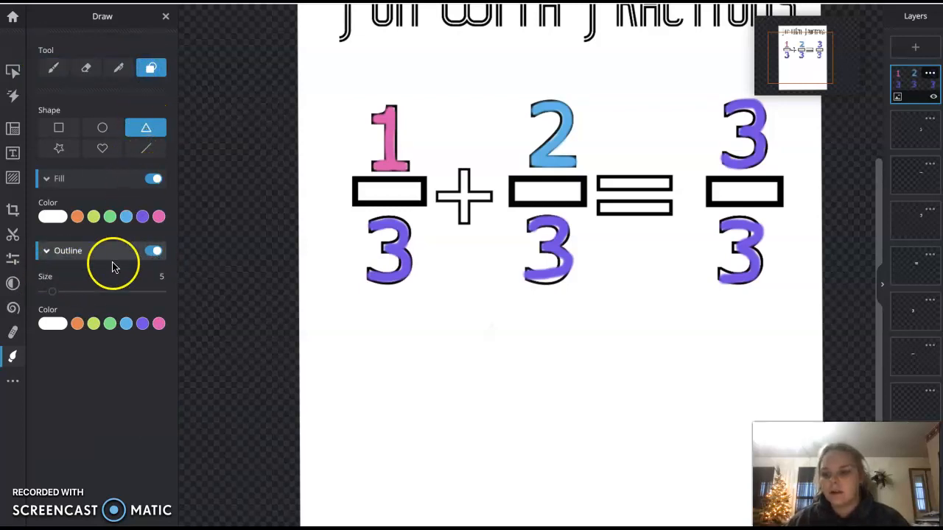
left_click(51, 323)
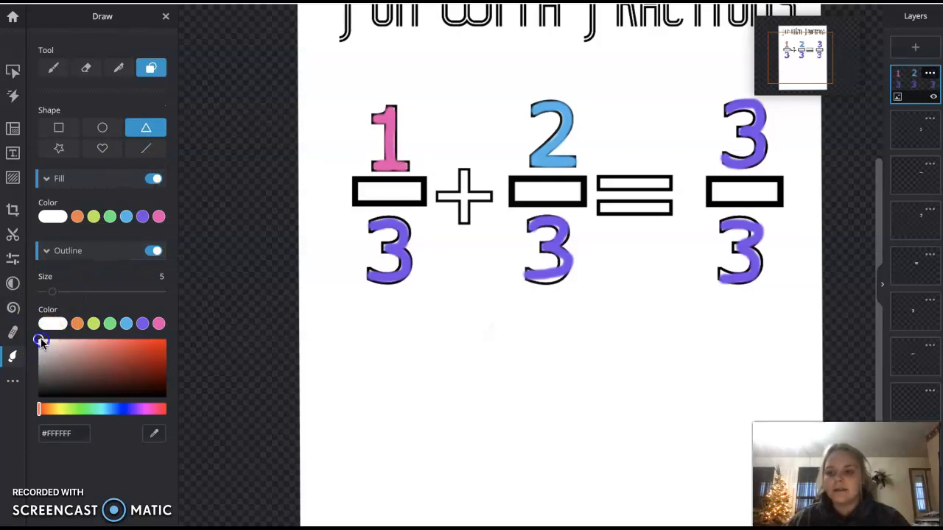
left_click_drag(43, 388, 38, 407)
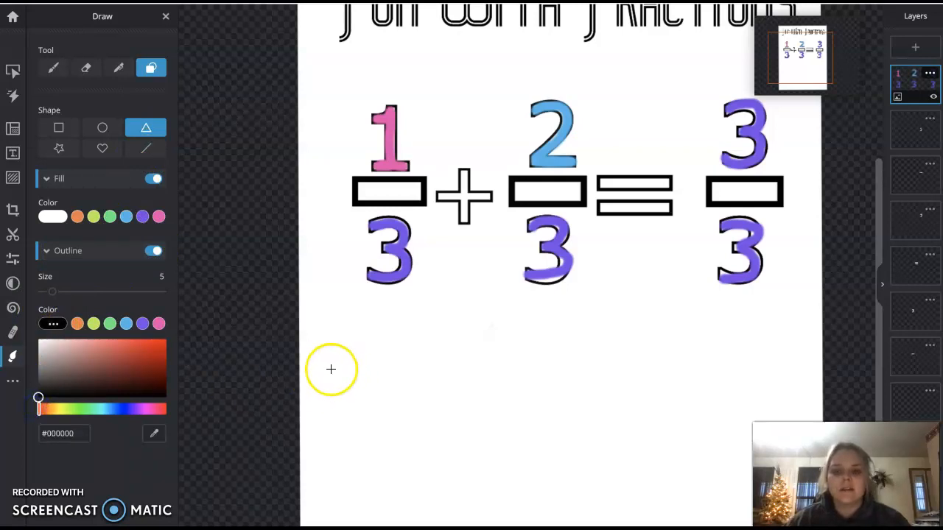
left_click_drag(382, 321, 417, 400)
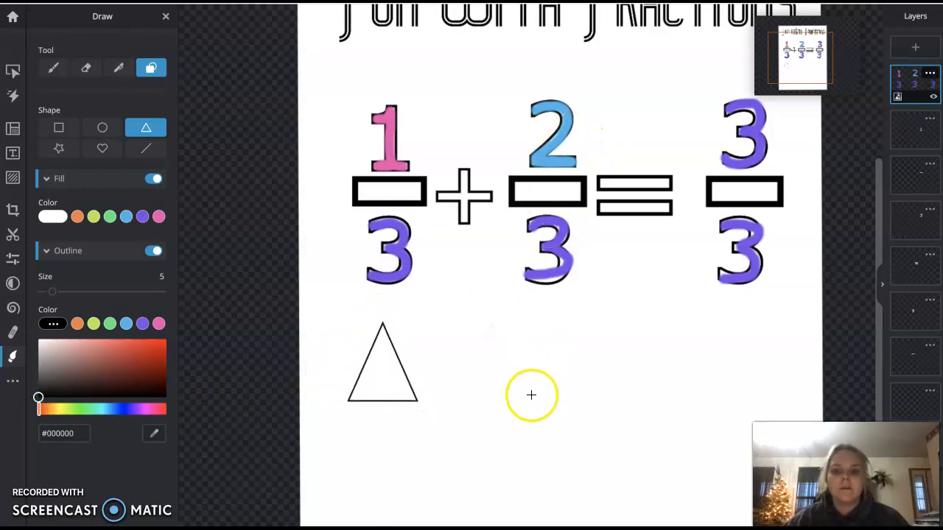
left_click_drag(517, 395, 567, 395)
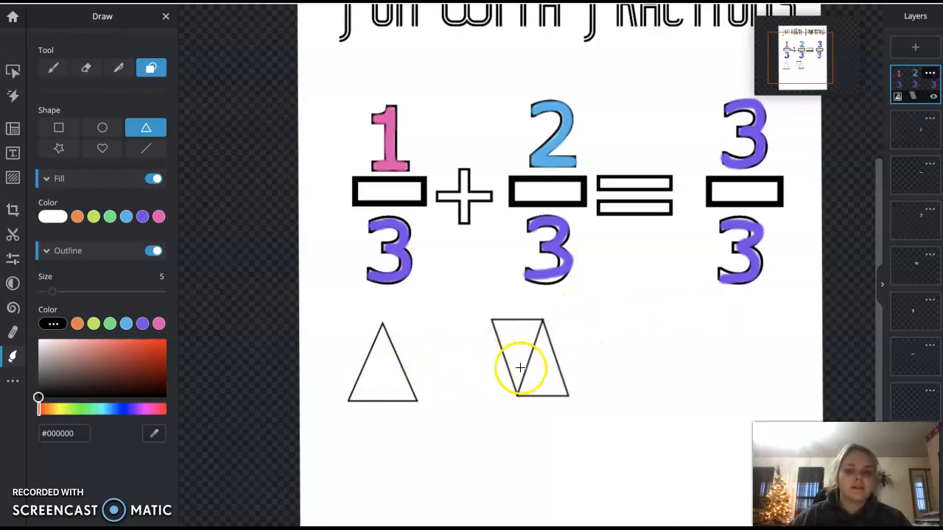
left_click_drag(688, 318, 774, 402)
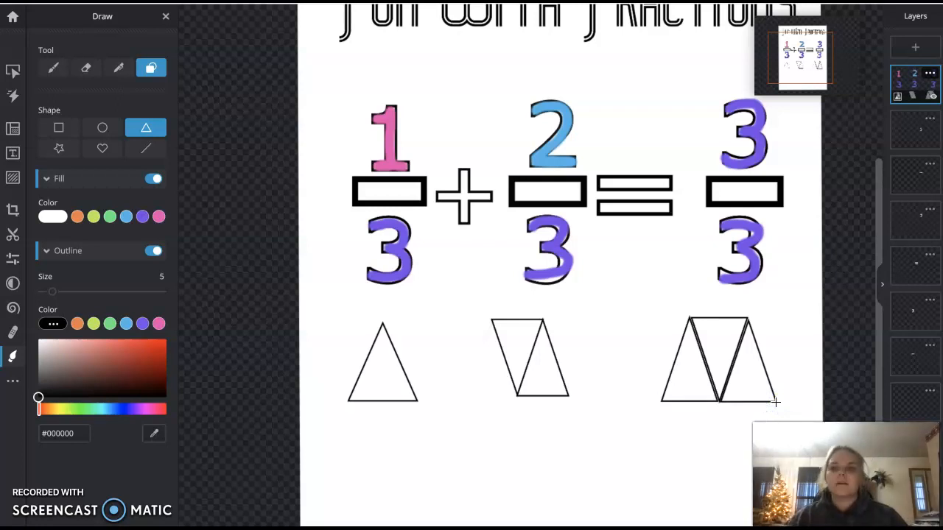
Paint the single triangle pink (#EB46B4) and the two-triangle shape blue (#46B4EB) using a 58 px brush.
left_click(54, 69)
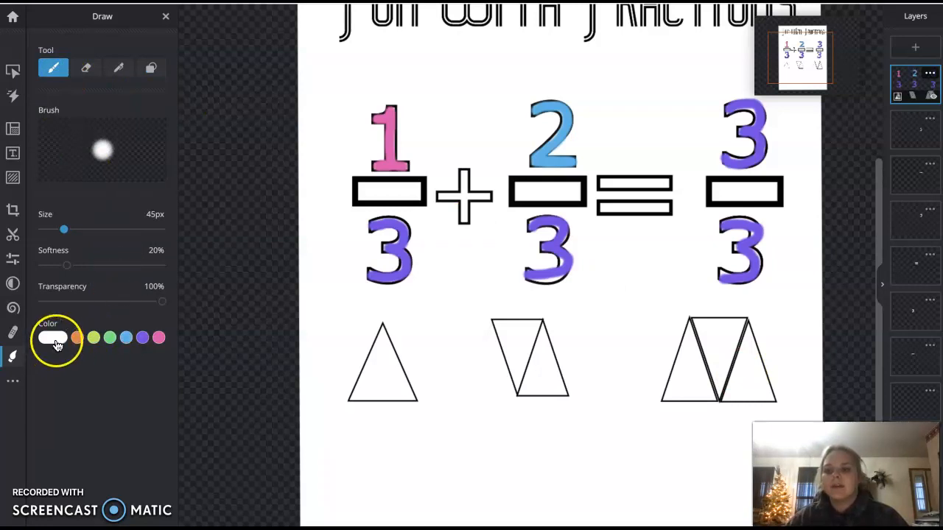
left_click(159, 338)
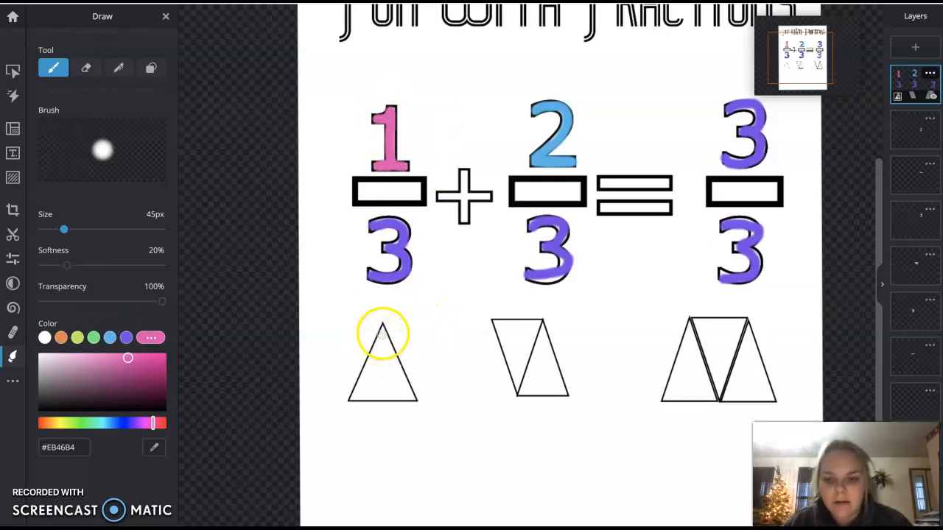
left_click_drag(65, 231, 69, 231)
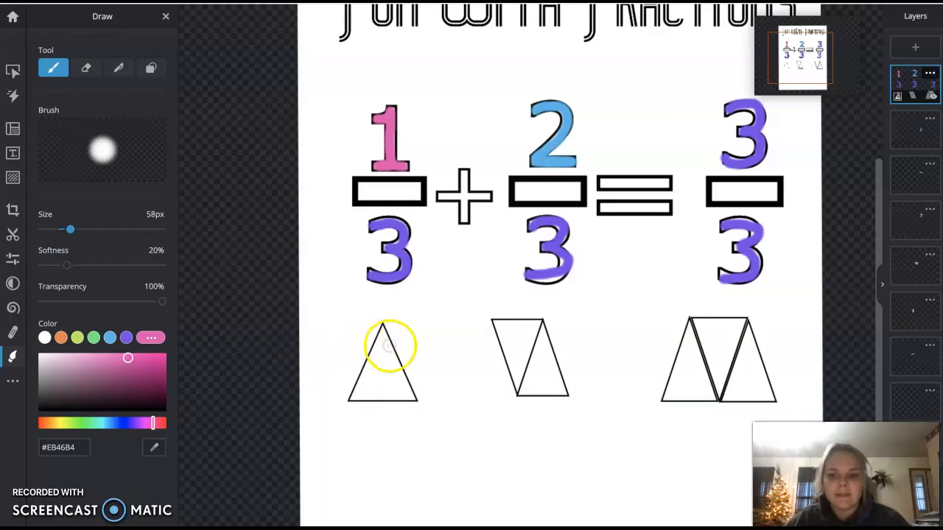
mouse_move(383, 331)
left_mouse_down()
mouse_move(364, 376)
mouse_move(395, 399)
mouse_move(406, 383)
mouse_move(387, 345)
mouse_move(373, 377)
mouse_move(385, 362)
mouse_move(390, 390)
left_mouse_up()
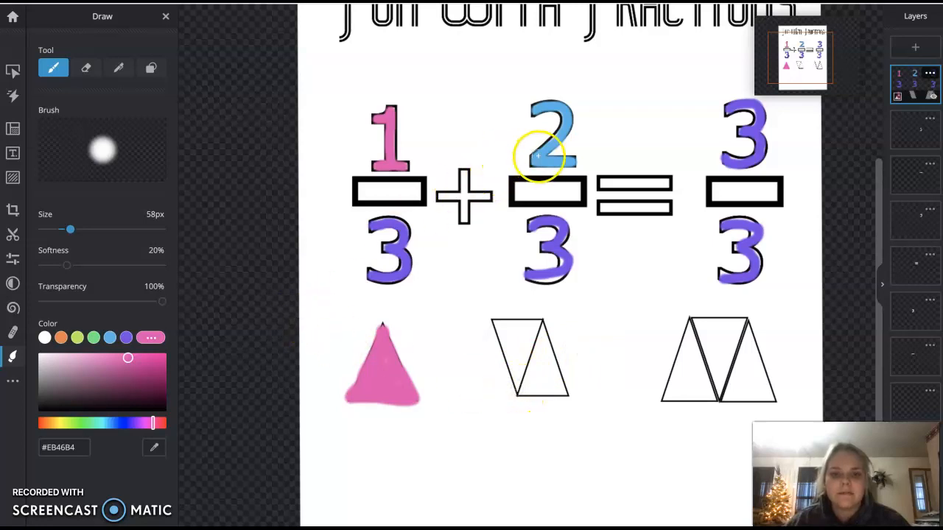
left_click(110, 337)
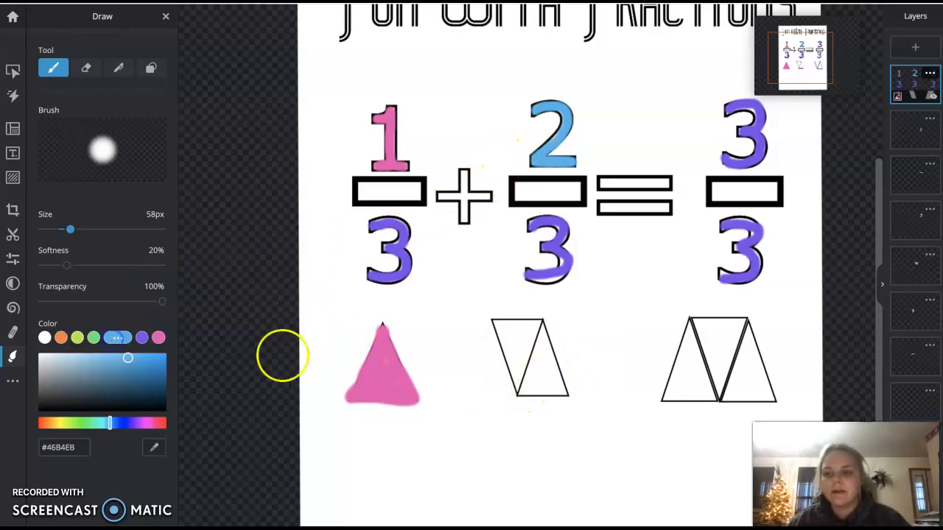
mouse_move(517, 390)
left_mouse_down()
mouse_move(540, 321)
mouse_move(494, 322)
mouse_move(516, 382)
mouse_move(506, 333)
mouse_move(528, 333)
mouse_move(520, 345)
mouse_move(542, 334)
mouse_move(521, 394)
mouse_move(565, 391)
mouse_move(540, 328)
mouse_move(534, 375)
left_mouse_up()
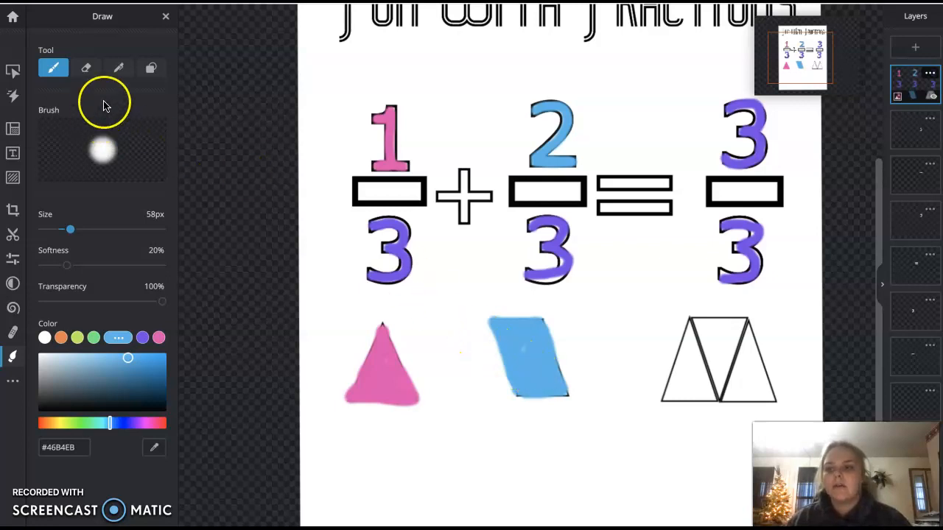
Redraw the blue shape's dividing line and outline in black (#000000) with the Pen tool.
left_click(118, 68)
left_click(59, 262)
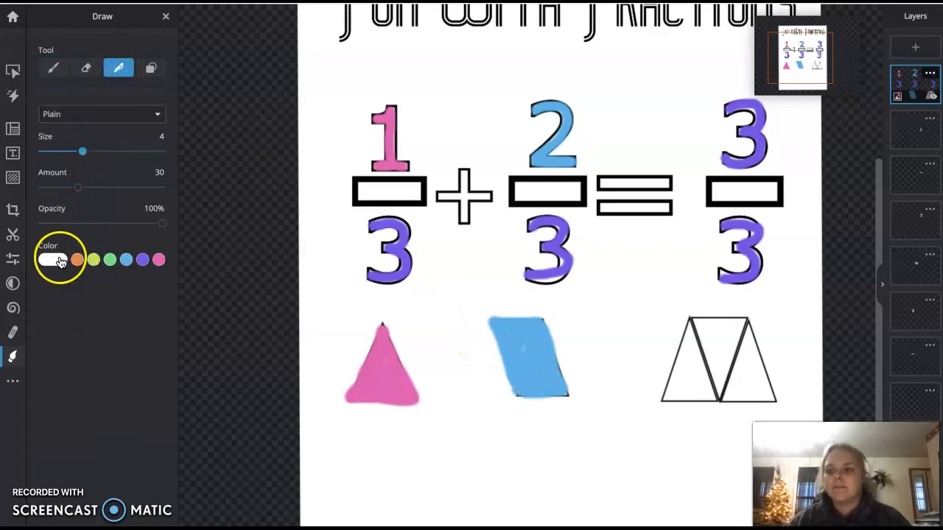
left_click_drag(40, 275, 41, 334)
left_click_drag(544, 319, 529, 354)
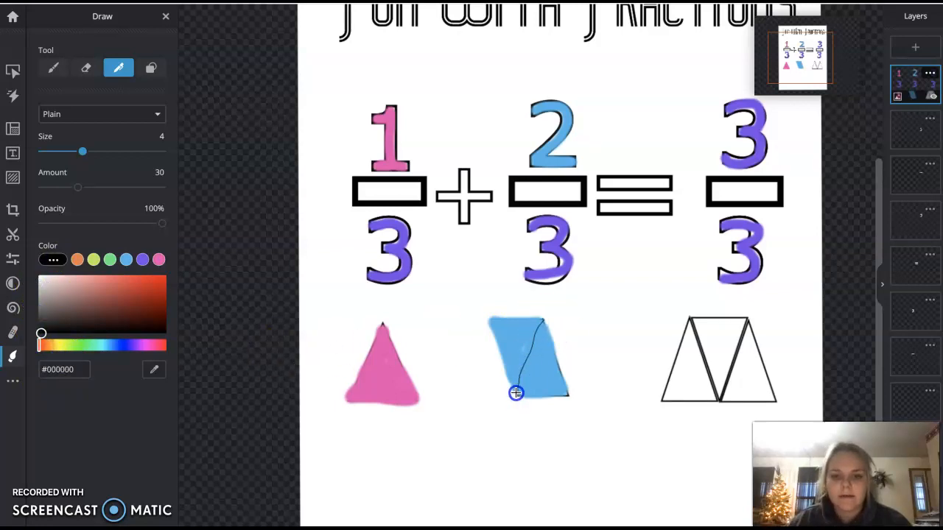
left_click_drag(489, 316, 530, 315)
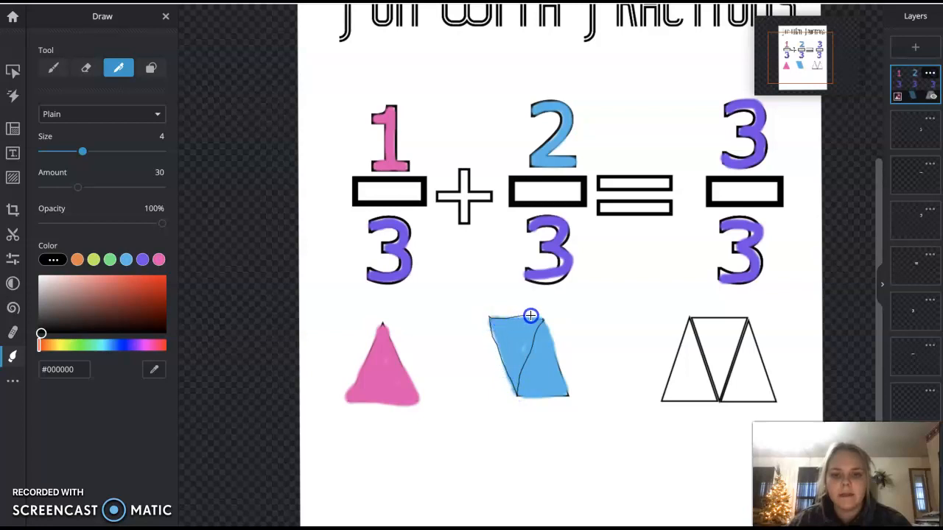
Paint the three-triangle shape under 3/3 purple (#7D46EB) with the brush.
left_click(53, 68)
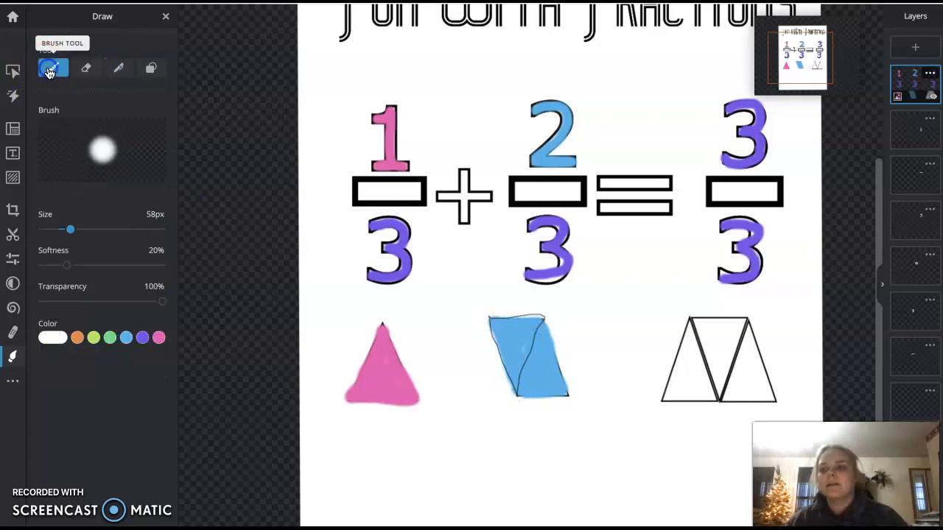
left_click(143, 337)
mouse_move(689, 321)
left_mouse_down()
mouse_move(667, 399)
mouse_move(715, 395)
mouse_move(690, 340)
mouse_move(684, 393)
left_mouse_up()
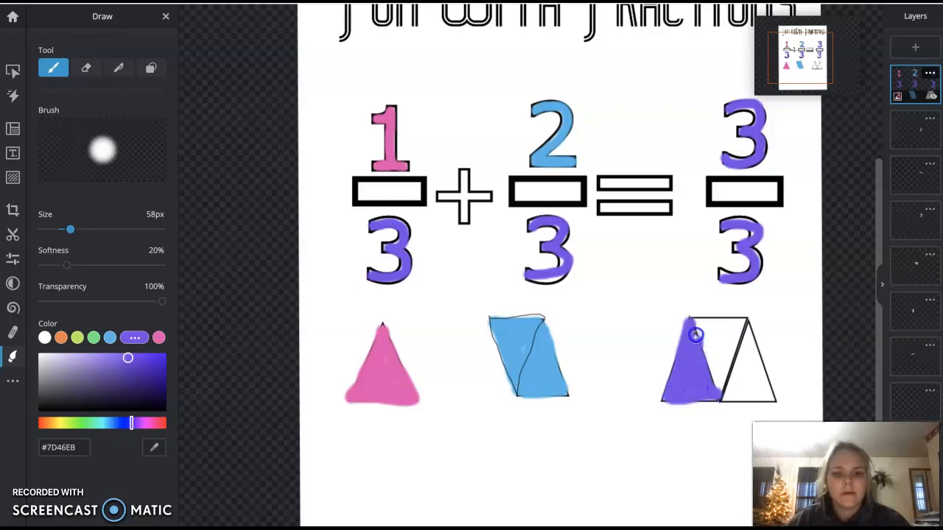
mouse_move(696, 321)
left_mouse_down()
mouse_move(743, 320)
mouse_move(716, 400)
mouse_move(701, 331)
mouse_move(735, 329)
mouse_move(718, 366)
mouse_move(711, 343)
mouse_move(747, 327)
mouse_move(772, 398)
mouse_move(720, 399)
mouse_move(747, 322)
mouse_move(765, 394)
mouse_move(751, 385)
mouse_move(745, 358)
mouse_move(735, 381)
left_mouse_up()
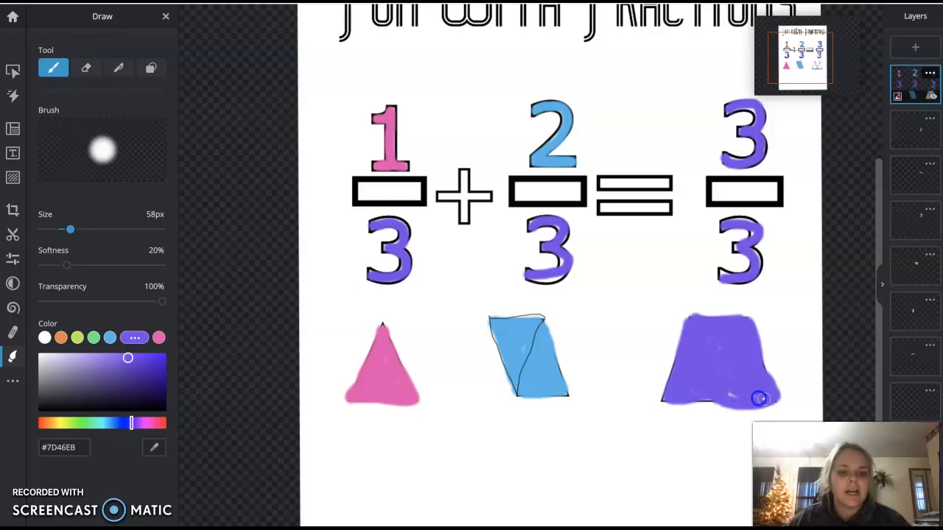
Draw a white dividing line across the purple shape with the Pen tool to mark off its first triangle.
left_click(119, 68)
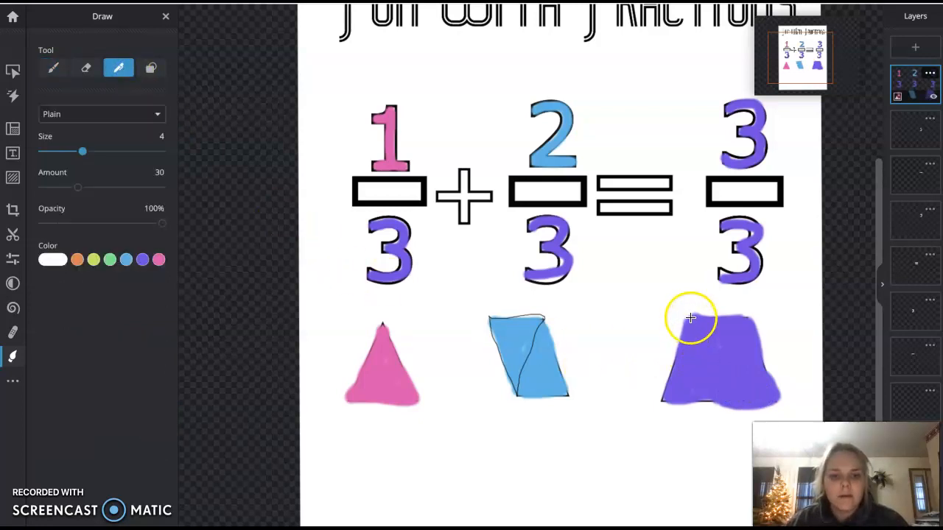
left_click_drag(704, 340, 721, 378)
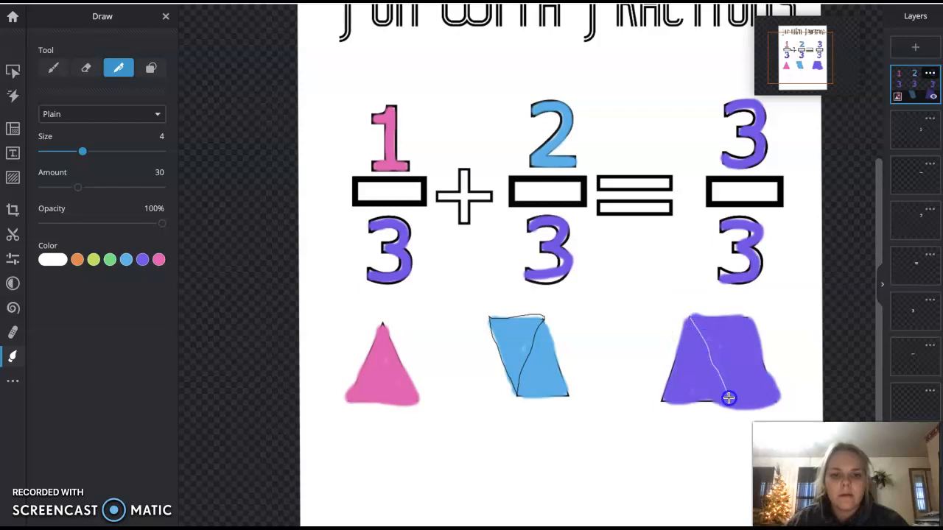